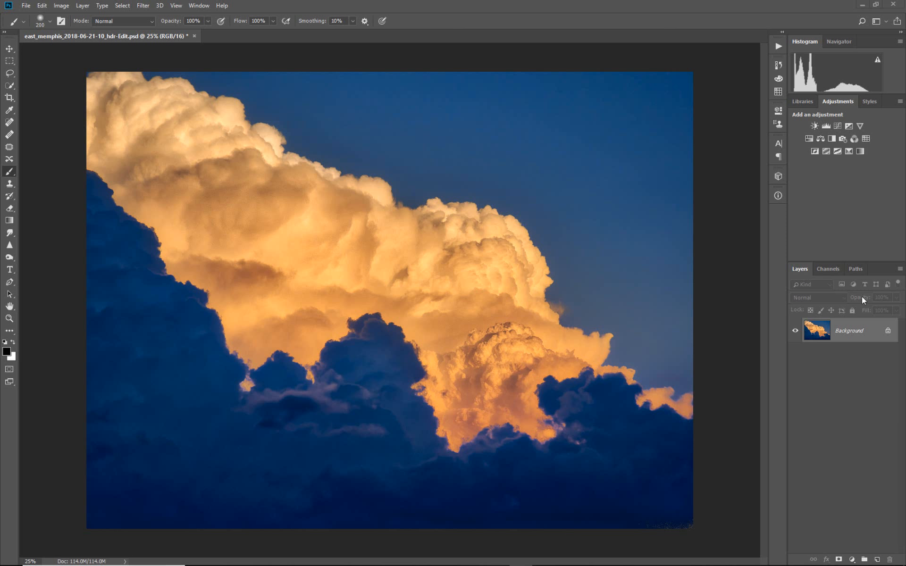
- Load the RGB composite channel's luminosity as a selection and save it as a new alpha channel
{"action": "left_click_drag", "start_coordinate": [823, 267], "coordinate": [799, 409]}
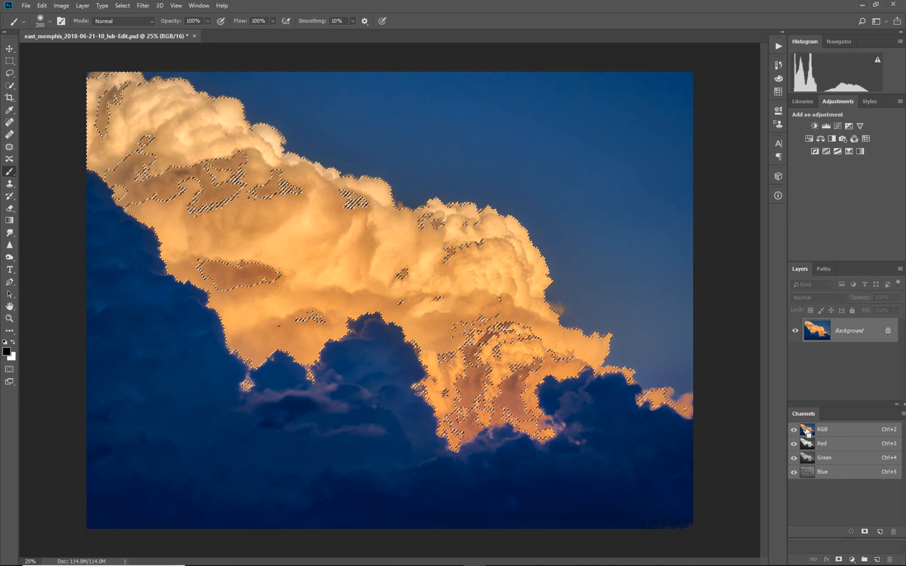
{"action": "left_click", "coordinate": [807, 430], "text": "ctrl"}
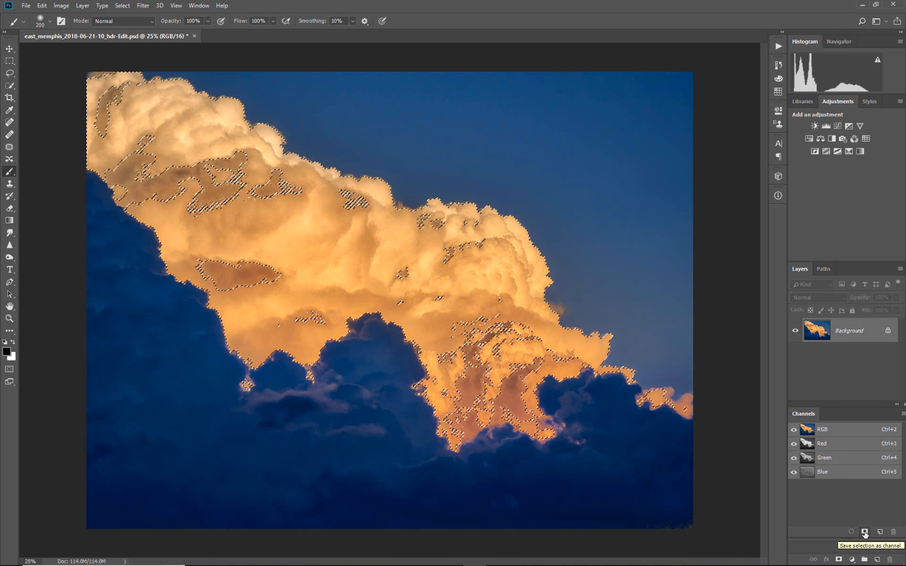
{"action": "left_click", "coordinate": [864, 533]}
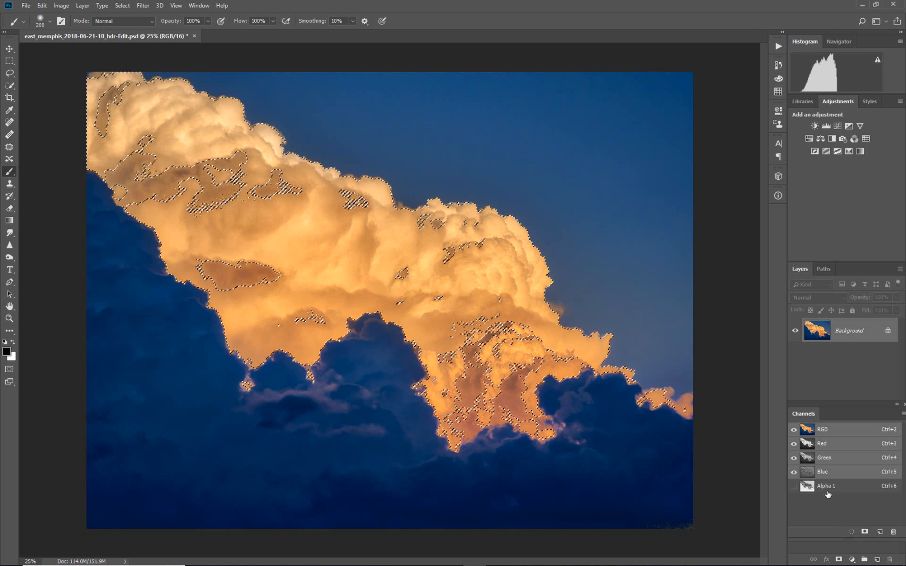
- Clear the selection and display only the Alpha 1 channel, with the RGB composite hidden
{"action": "left_click", "coordinate": [794, 486]}
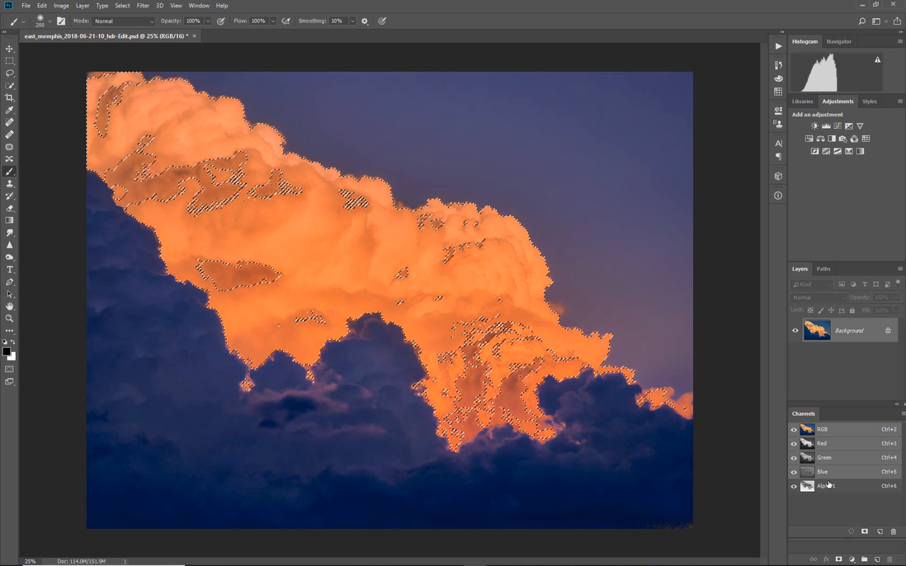
{"action": "key", "text": "ctrl+d"}
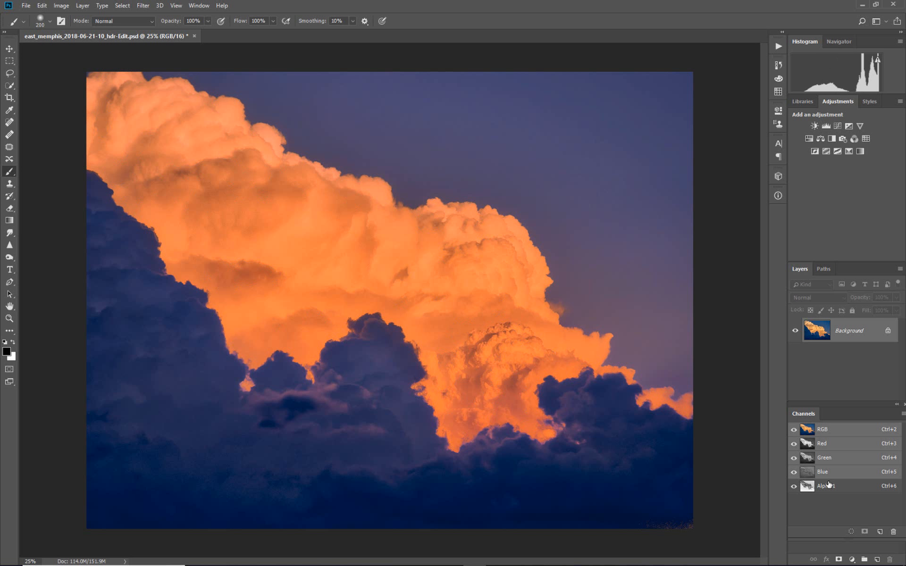
{"action": "left_click", "coordinate": [794, 430]}
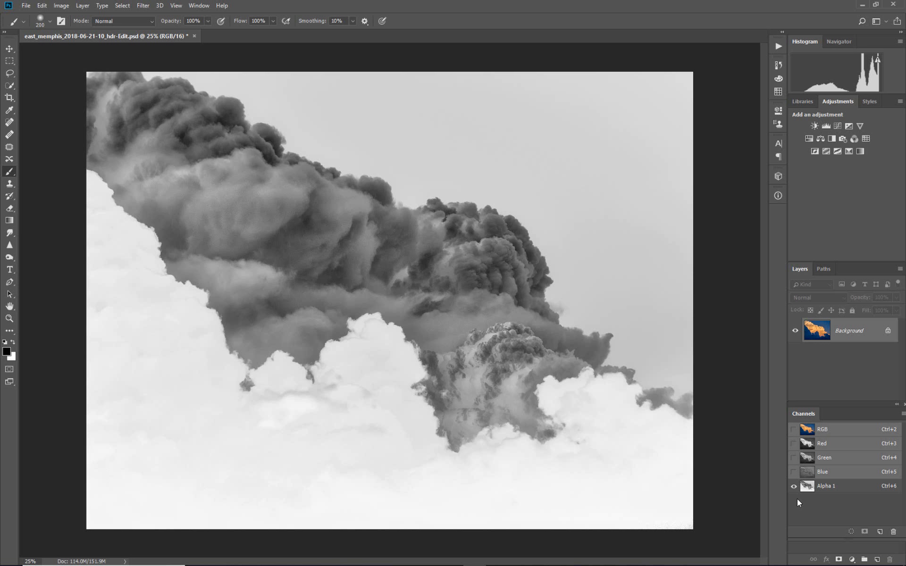
- Rename the Alpha 1 channel as Light
{"action": "double_click", "coordinate": [828, 487]}
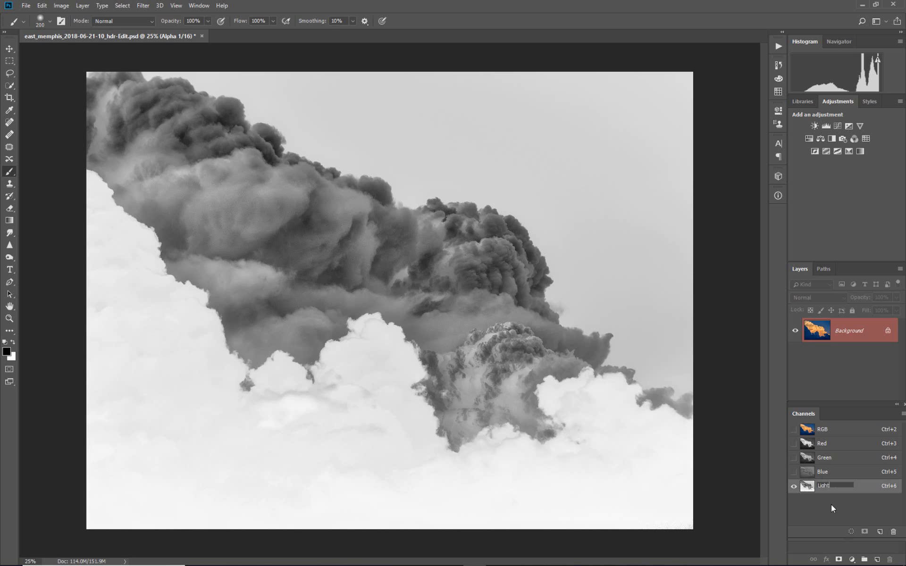
{"action": "type", "text": "Light"}
{"action": "key", "text": "Return"}
- Duplicate the Light channel within the same document under the name Darks
{"action": "right_click", "coordinate": [839, 489]}
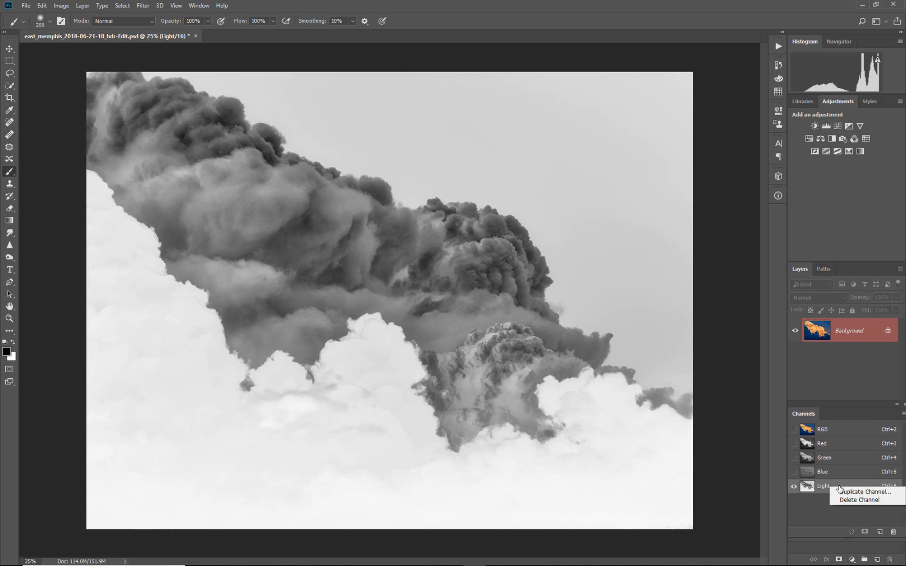
{"action": "left_click", "coordinate": [842, 492]}
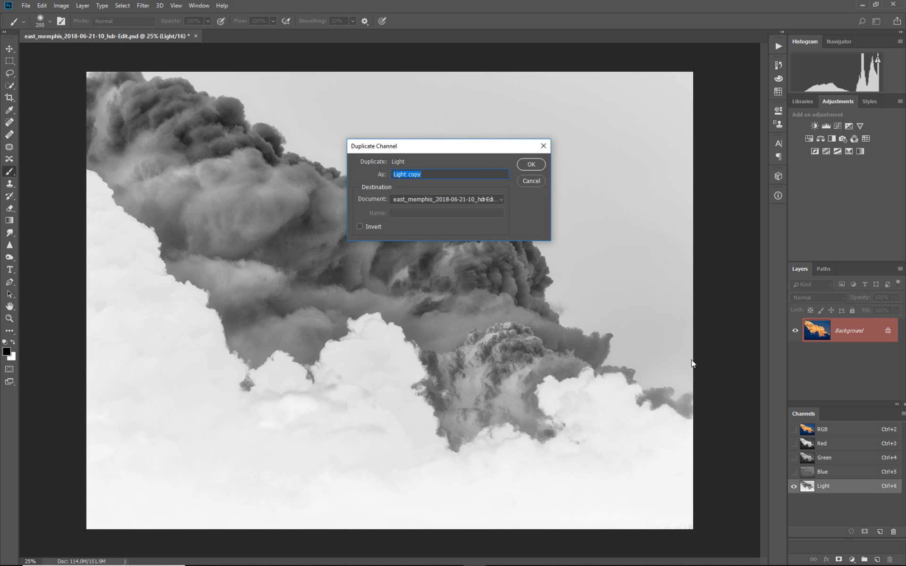
{"action": "type", "text": "Darks"}
{"action": "left_click", "coordinate": [527, 160]}
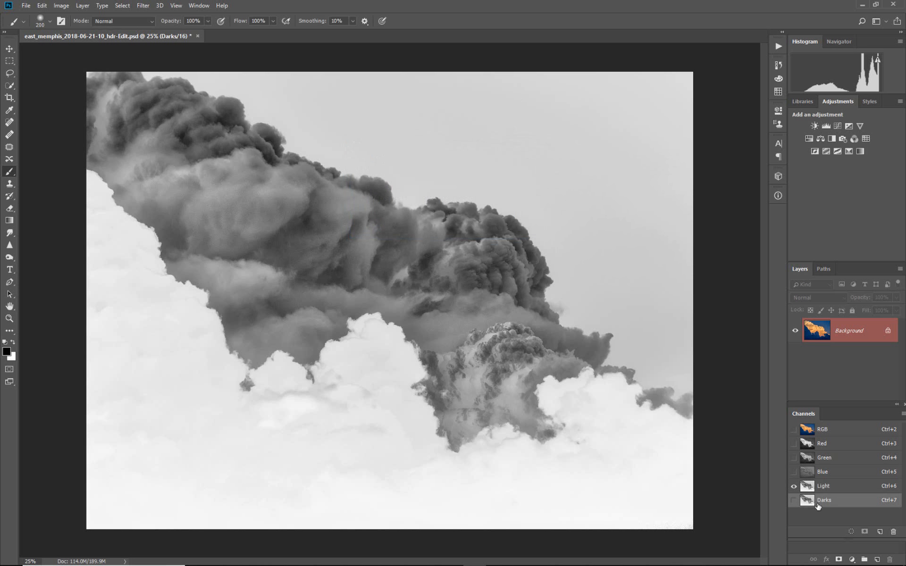
- Display only the Darks channel and invert its tones
{"action": "left_click", "coordinate": [793, 500]}
{"action": "left_click", "coordinate": [794, 486]}
{"action": "mouse_move", "coordinate": [829, 565]}
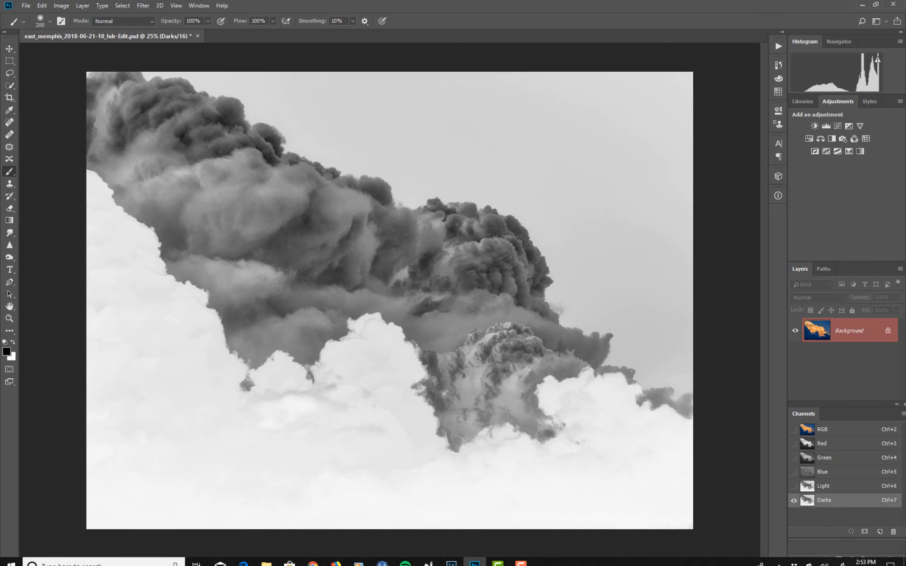
{"action": "key", "text": "ctrl+i"}
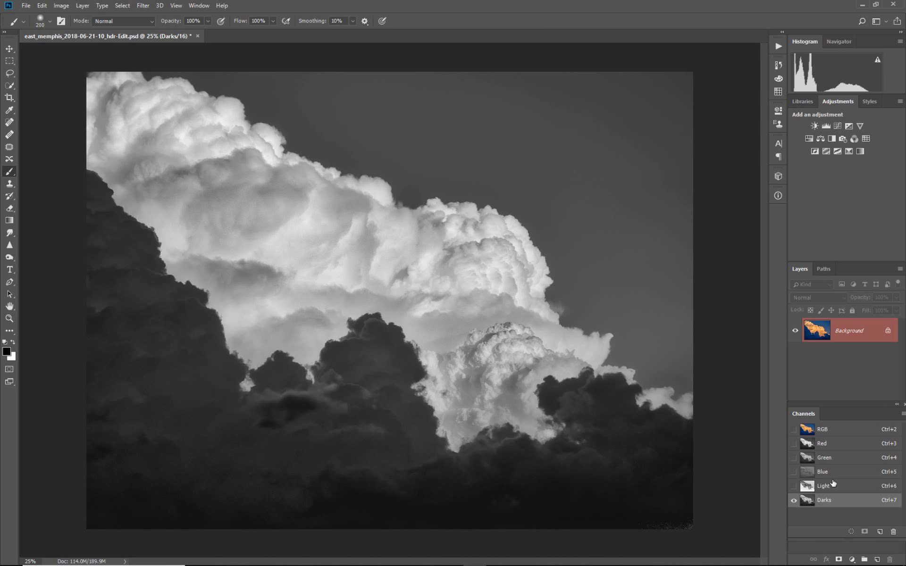
- View the Light and Darks channels as overlays on the full-color image, and hide both overlays
{"action": "left_click", "coordinate": [794, 429]}
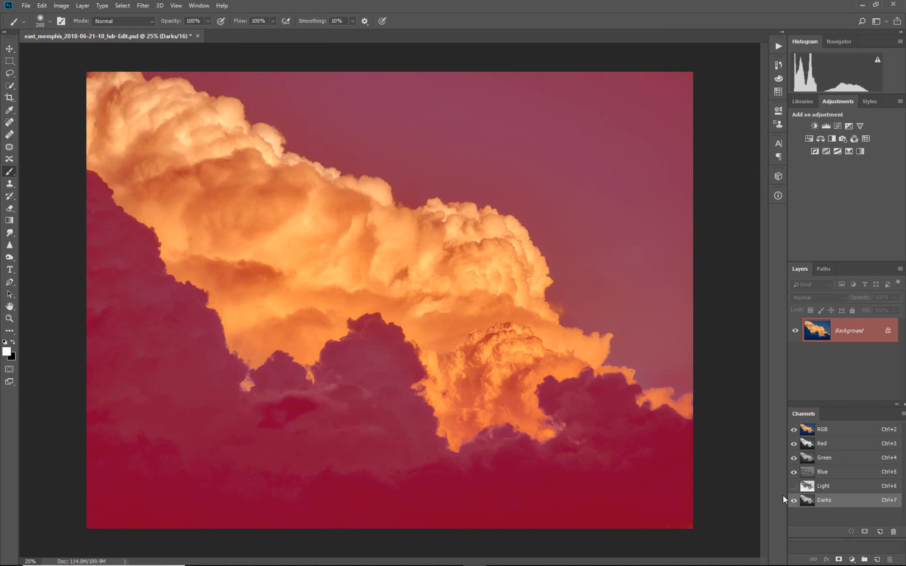
{"action": "left_click", "coordinate": [794, 486]}
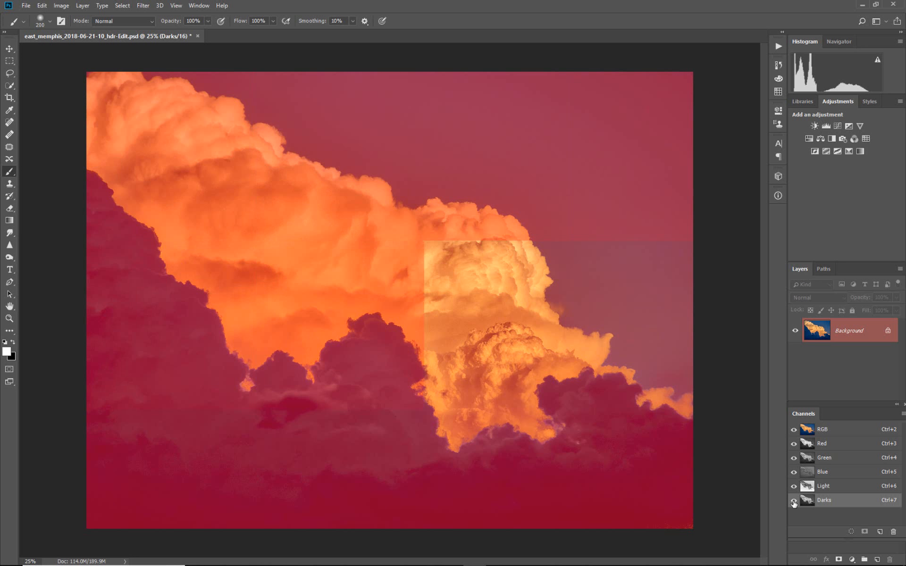
{"action": "left_click", "coordinate": [794, 501]}
{"action": "left_click", "coordinate": [794, 486]}
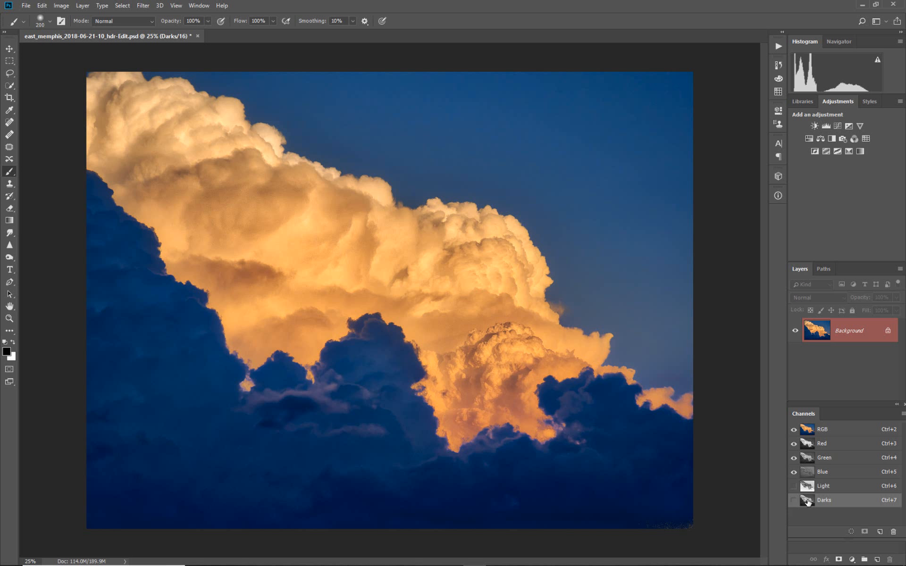
- Load the Light channel as a selection and add a Curves adjustment layer masked by it, shown without the channel overlay
{"action": "left_click", "coordinate": [842, 490]}
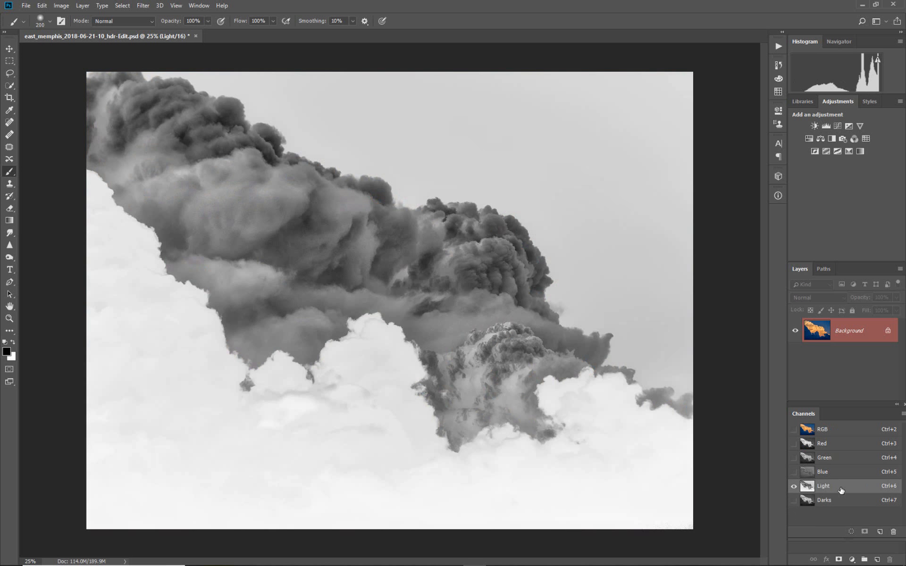
{"action": "left_click", "coordinate": [849, 532]}
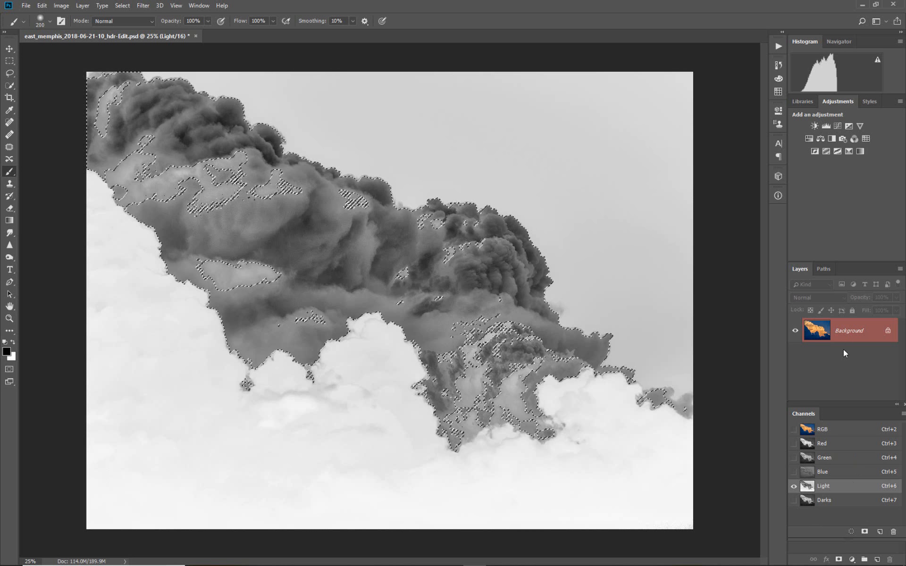
{"action": "left_click", "coordinate": [837, 125]}
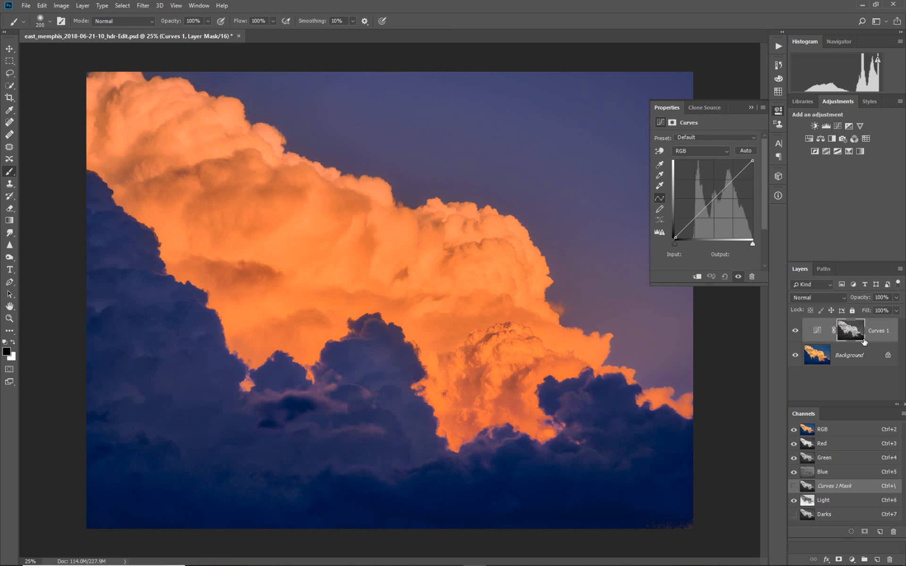
{"action": "left_click", "coordinate": [822, 332]}
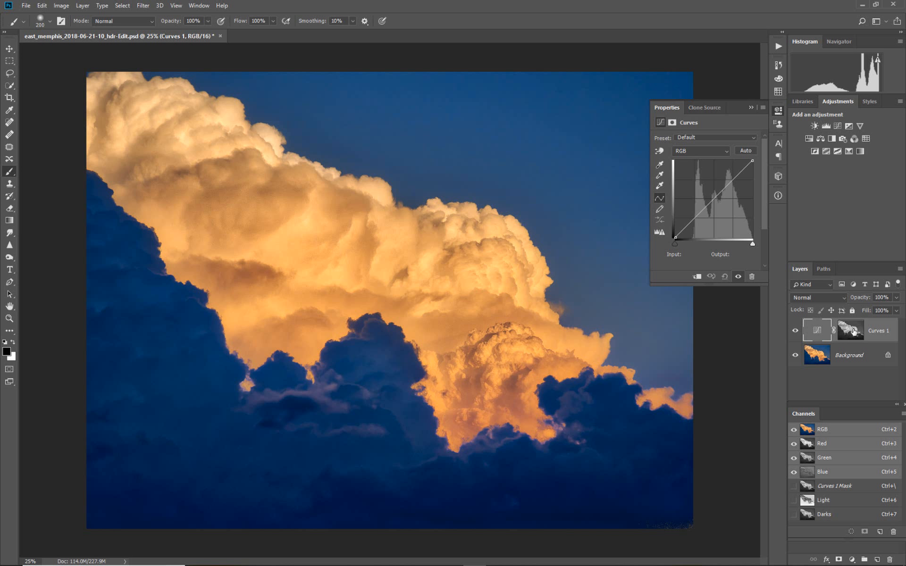
- Inspect the Curves 1 layer mask in grayscale, and darken the RGB curve with a point at input 111, output 71
{"action": "left_click", "coordinate": [853, 332], "text": "alt"}
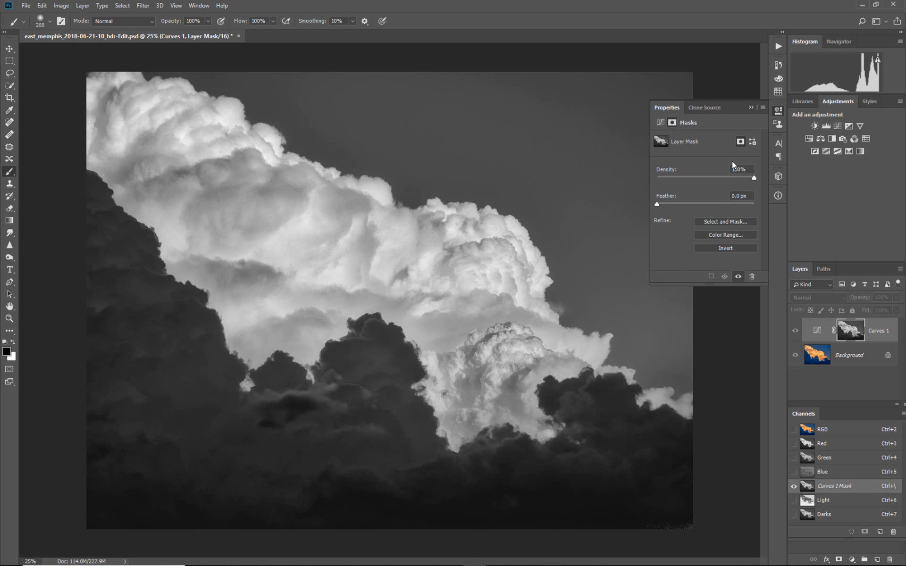
{"action": "left_click", "coordinate": [817, 331]}
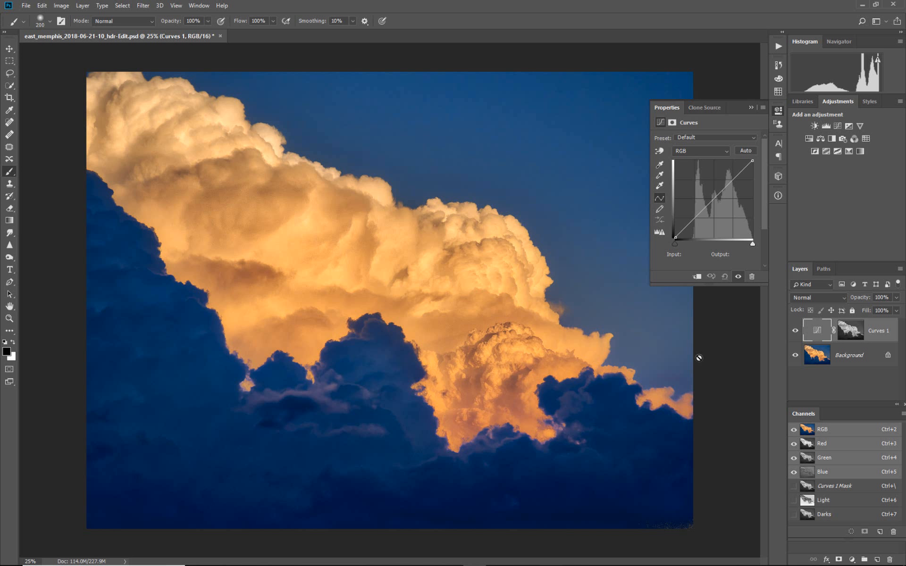
{"action": "left_click", "coordinate": [704, 207]}
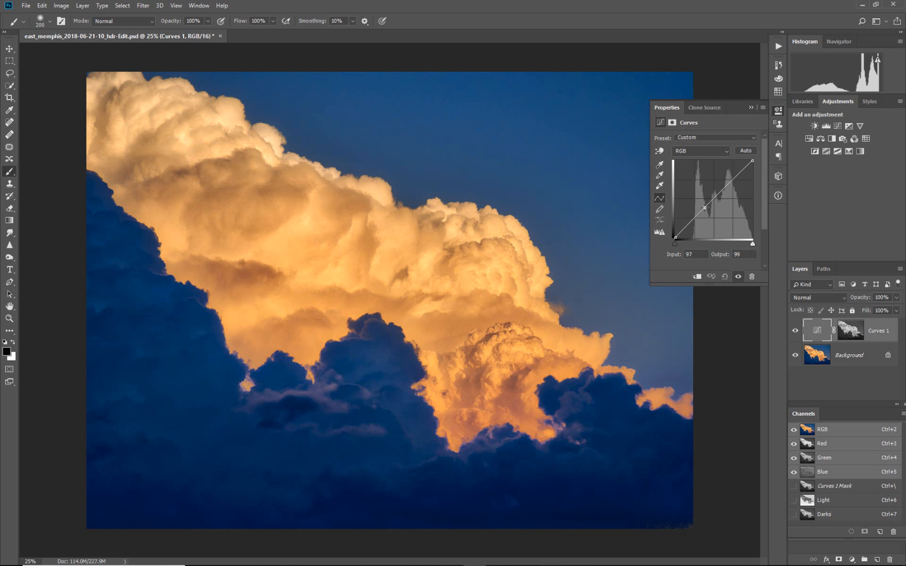
{"action": "left_click_drag", "start_coordinate": [705, 208], "coordinate": [709, 216]}
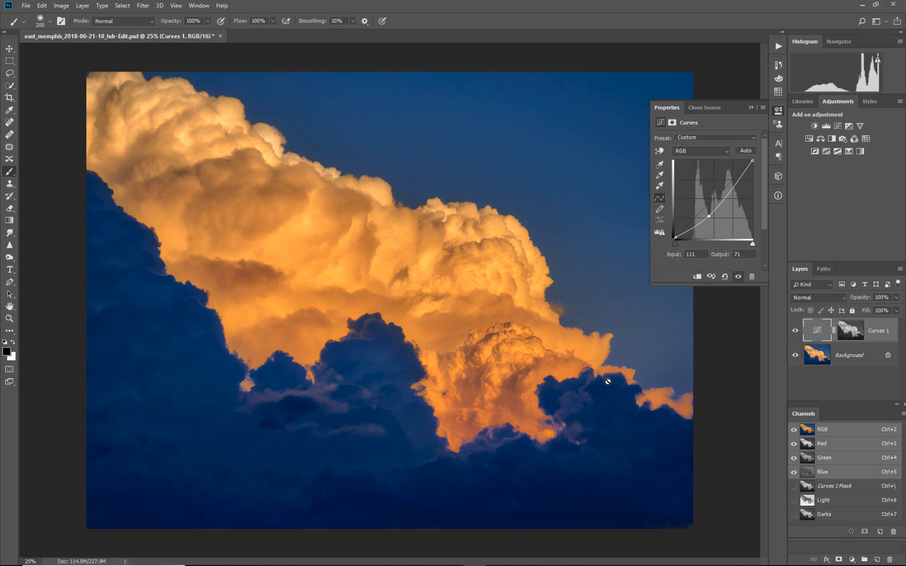
- Compare the image with the Curves 1 mask disabled and enabled, and with the Curves 1 layer hidden and shown
{"action": "left_click", "coordinate": [851, 332], "text": "shift"}
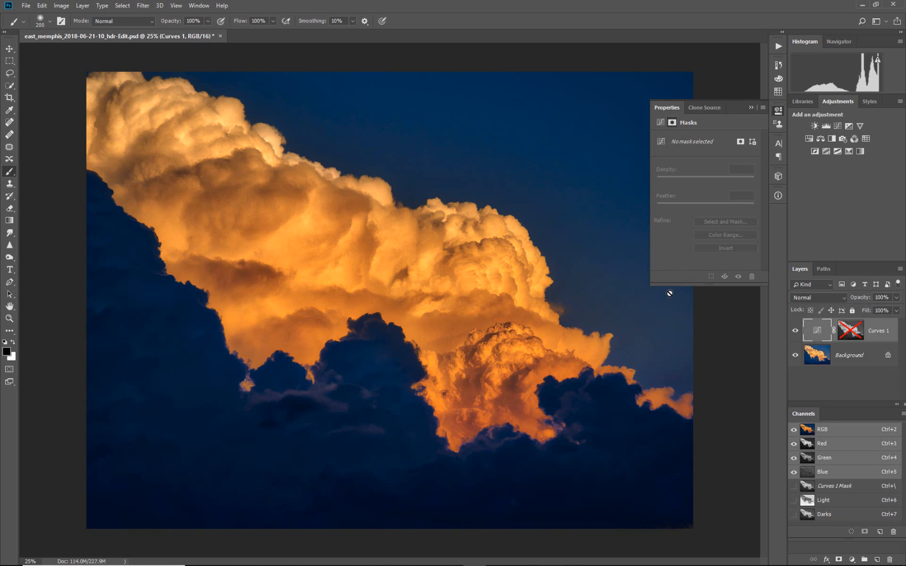
{"action": "left_click", "coordinate": [852, 330], "text": "shift"}
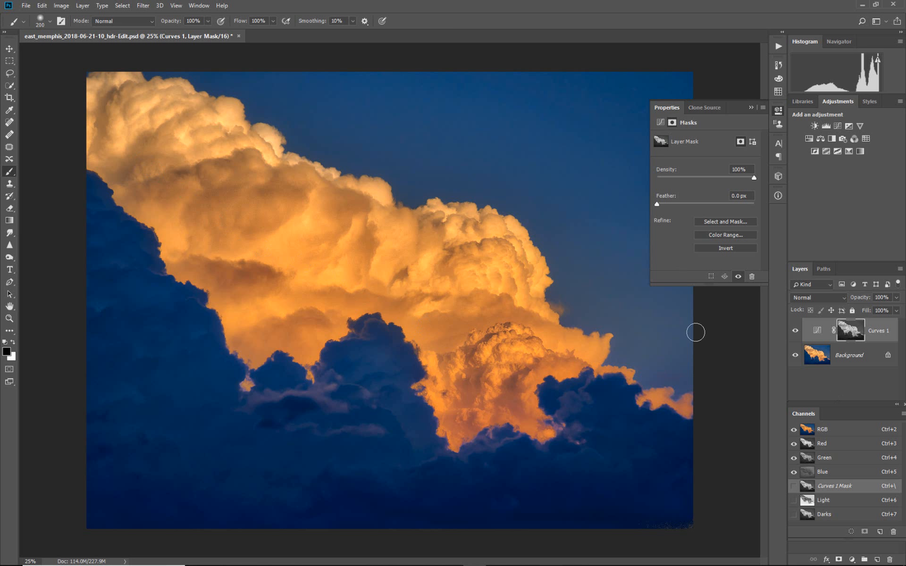
{"action": "left_click", "coordinate": [795, 331]}
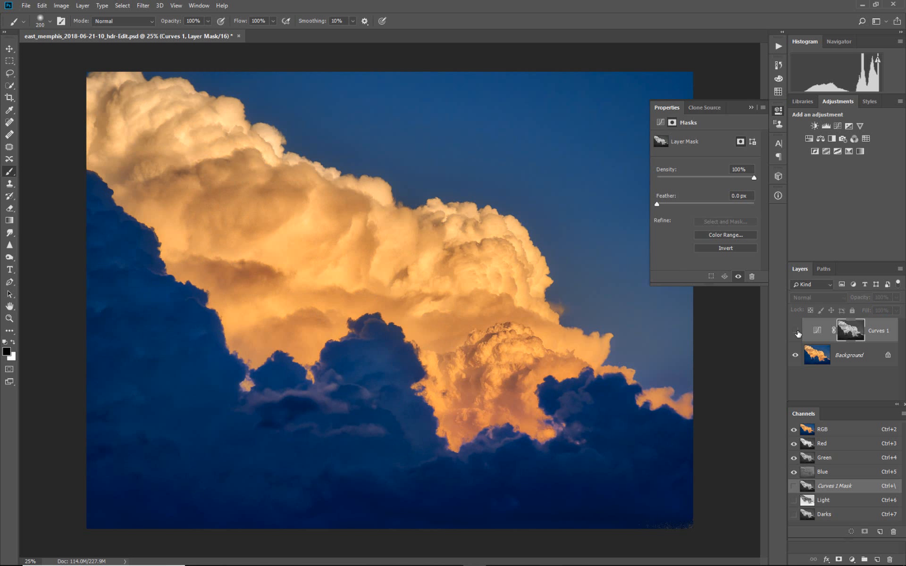
{"action": "left_click", "coordinate": [796, 332]}
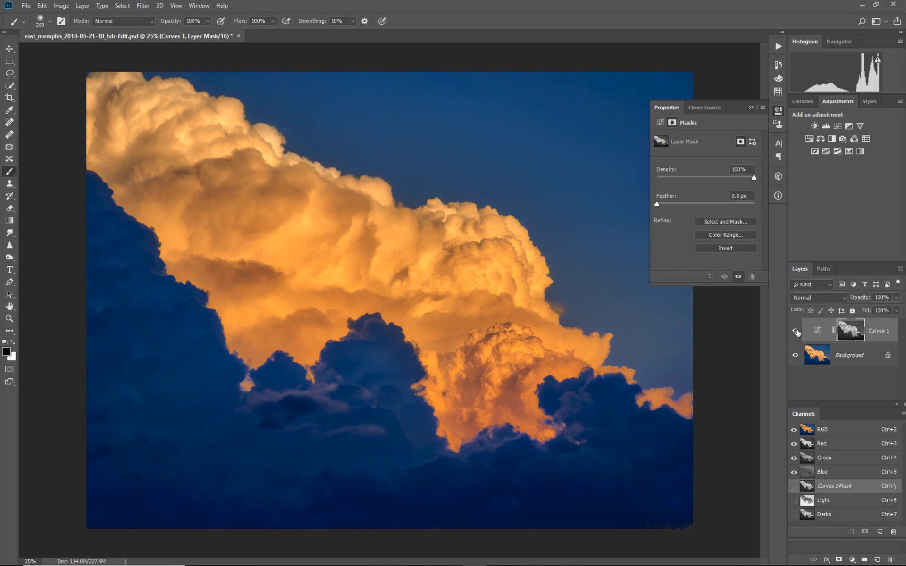
{"action": "left_click", "coordinate": [796, 332]}
{"action": "left_click", "coordinate": [796, 333]}
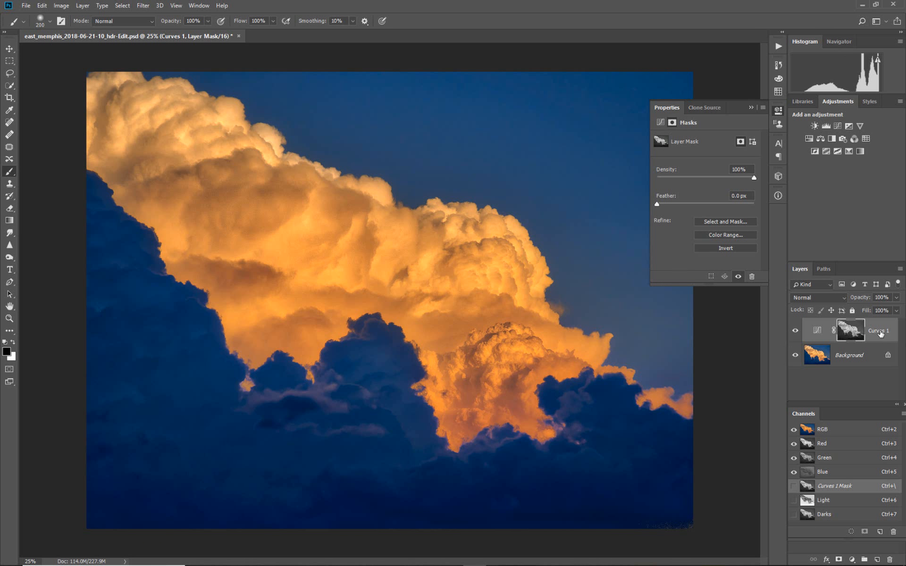
- Delete the Curves 1 adjustment layer
{"action": "key", "text": "ctrl+2"}
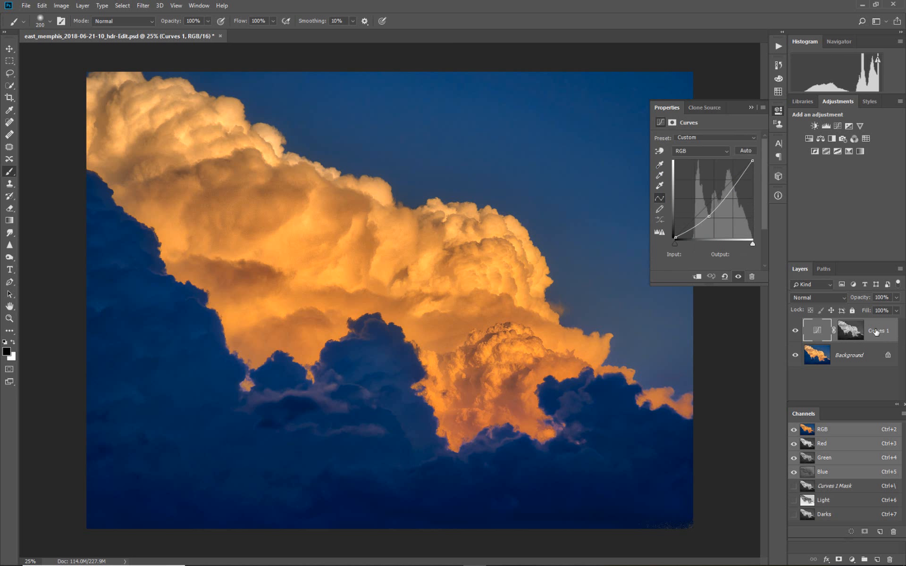
{"action": "key", "text": "Delete"}
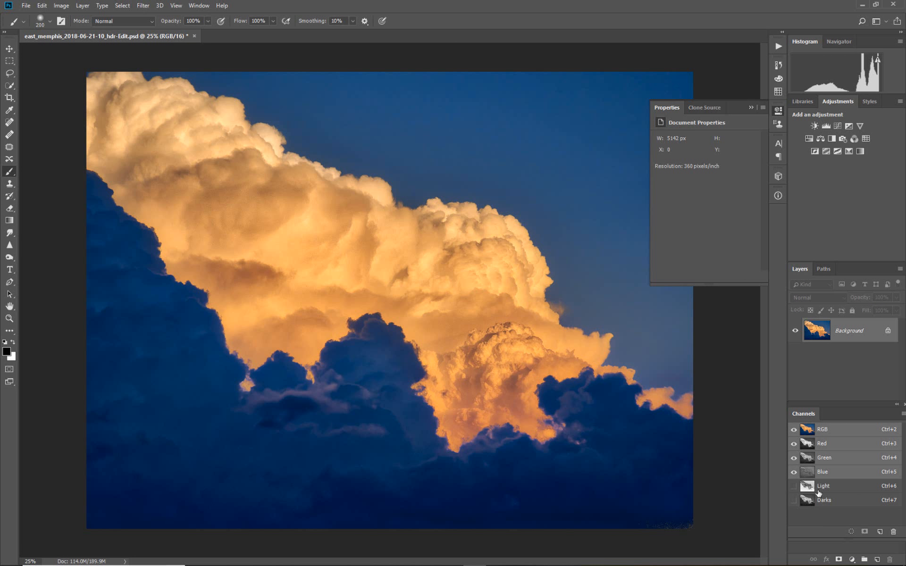
- Load the Darks channel as a selection and add a Curves adjustment layer masked by it, with the Darks overlay hidden
{"action": "left_click", "coordinate": [829, 502]}
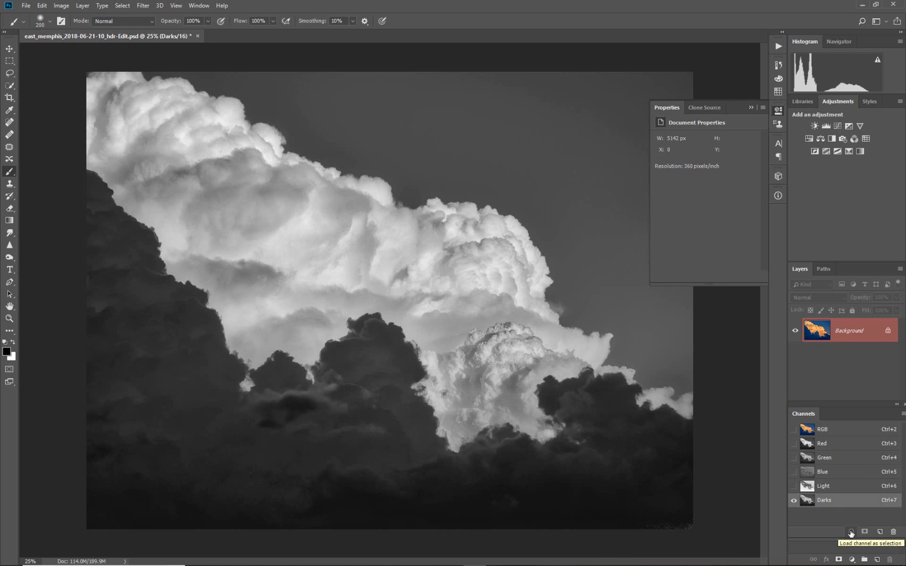
{"action": "left_click", "coordinate": [851, 533]}
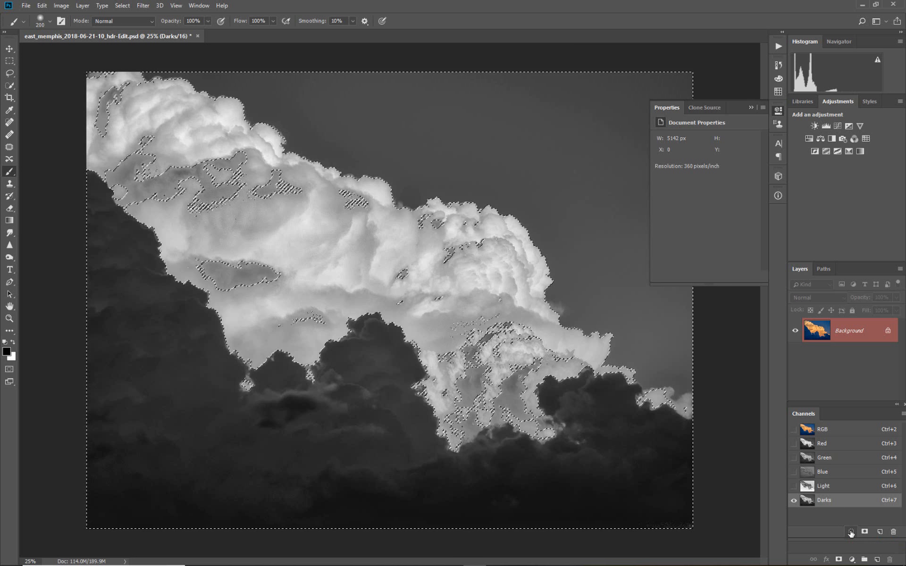
{"action": "left_click", "coordinate": [838, 126]}
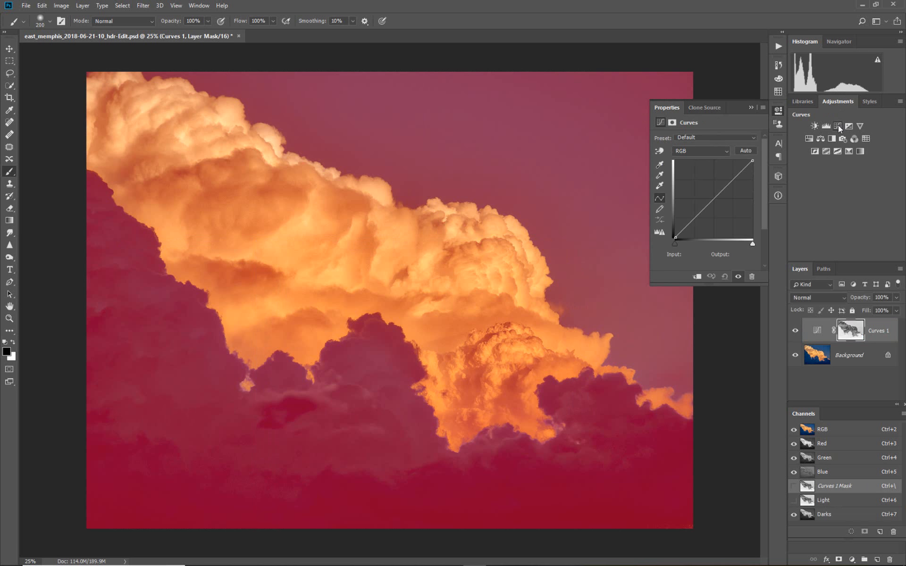
{"action": "left_click", "coordinate": [793, 430]}
{"action": "left_click", "coordinate": [793, 430]}
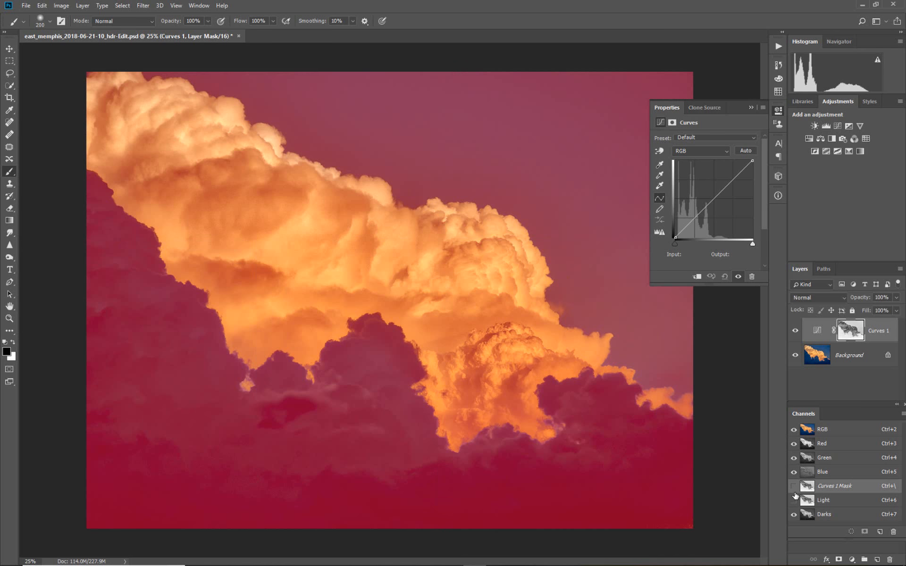
{"action": "left_click", "coordinate": [794, 515]}
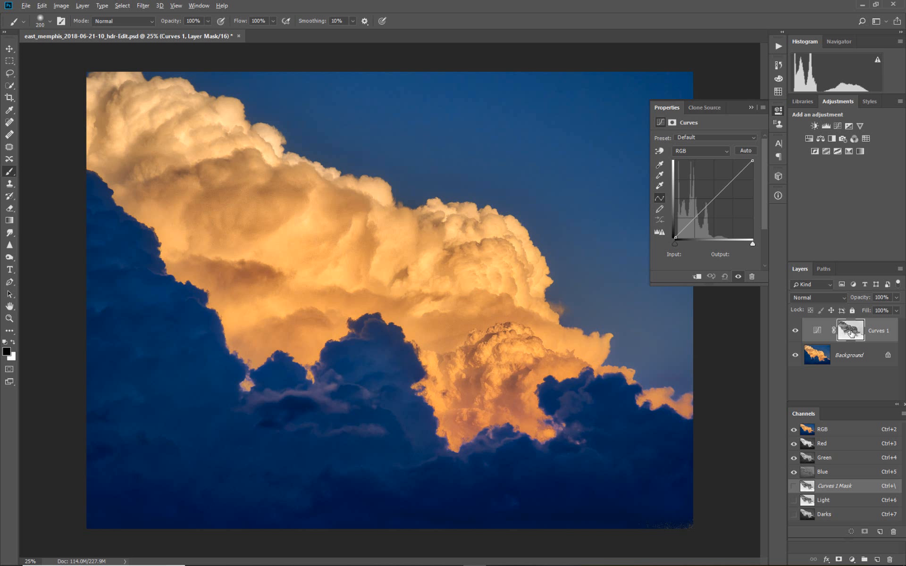
- View the new Curves layer's mask in grayscale, and darken the RGB curve with a point at input 48, output 28
{"action": "left_click", "coordinate": [852, 333], "text": "alt"}
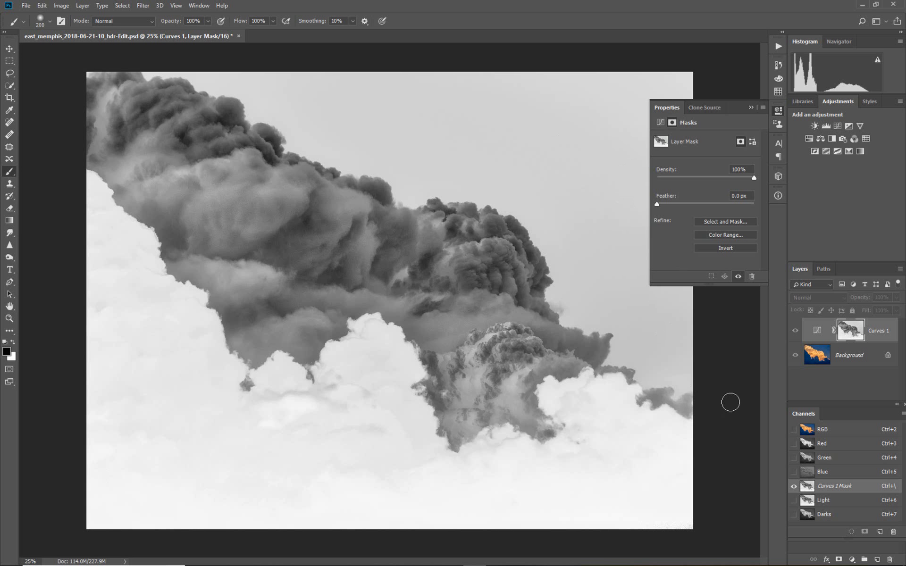
{"action": "left_click", "coordinate": [817, 331]}
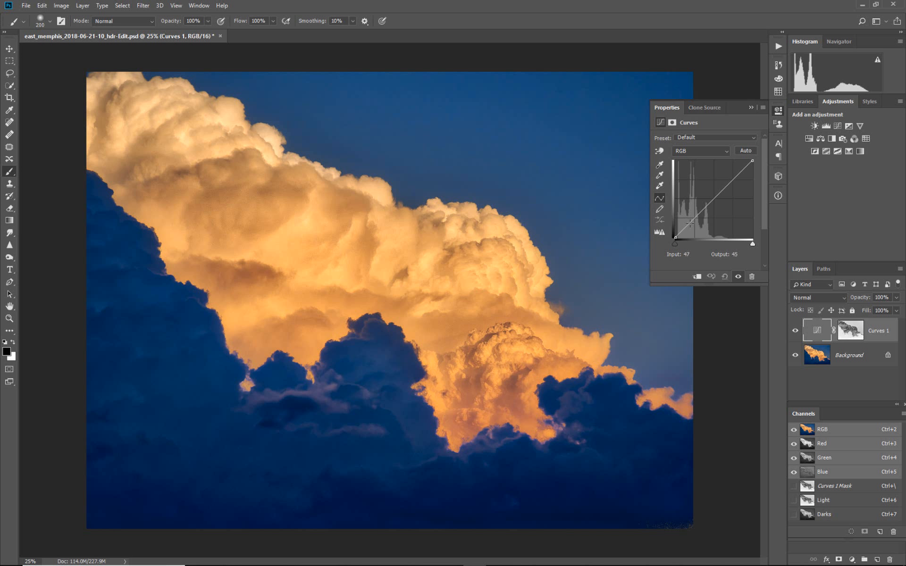
{"action": "left_click_drag", "start_coordinate": [689, 223], "coordinate": [690, 228]}
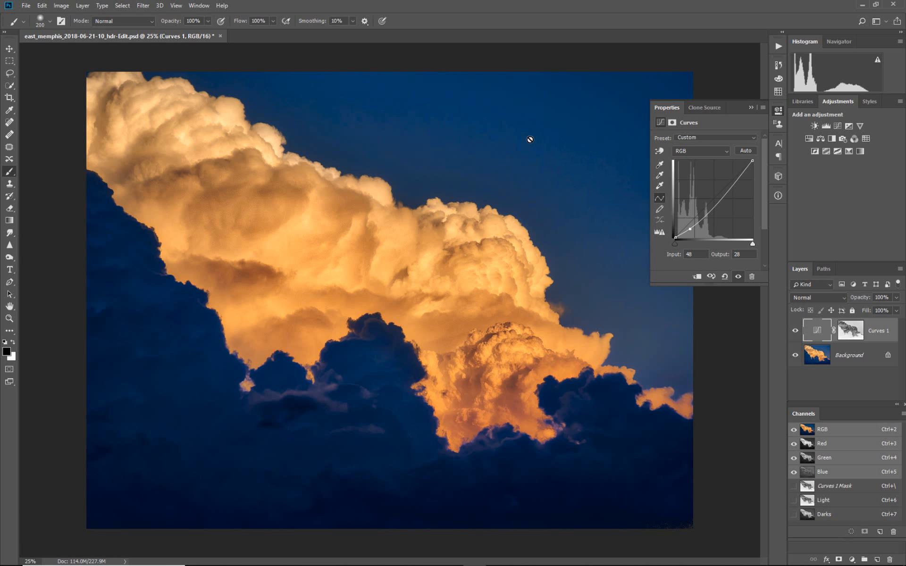
- Compare the image with the darkening Curves layer's mask and visibility switched off and on, and collapse the adjustment's properties
{"action": "left_click", "coordinate": [851, 335], "text": "shift"}
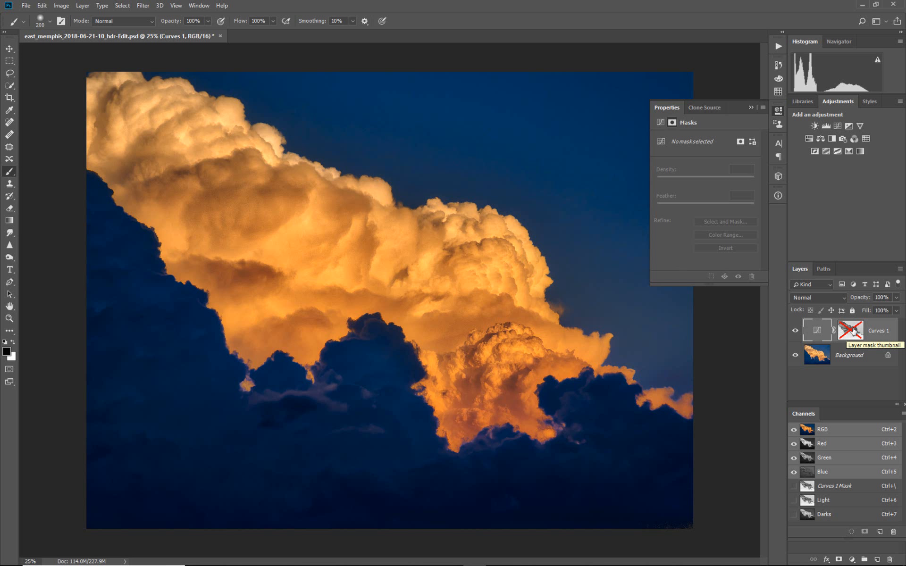
{"action": "left_click", "coordinate": [854, 330], "text": "shift"}
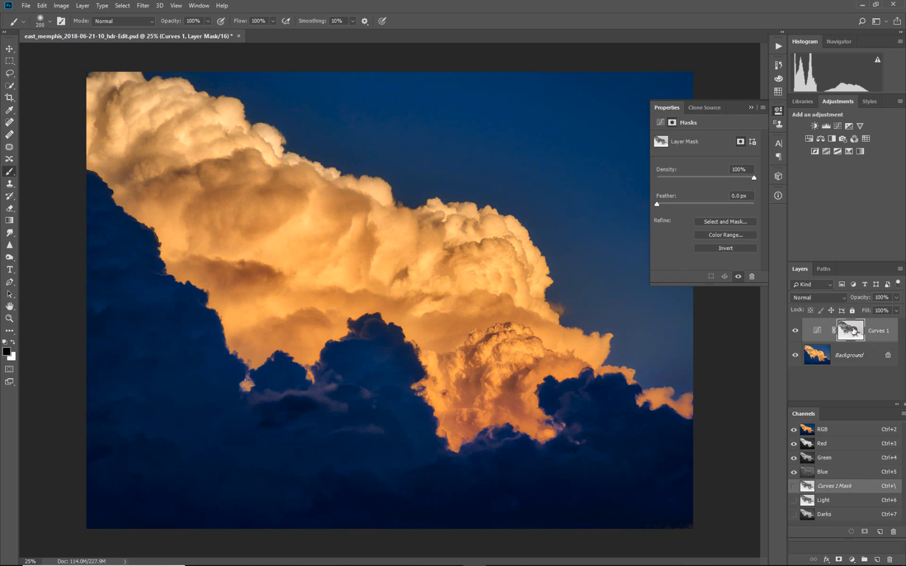
{"action": "left_click", "coordinate": [795, 332]}
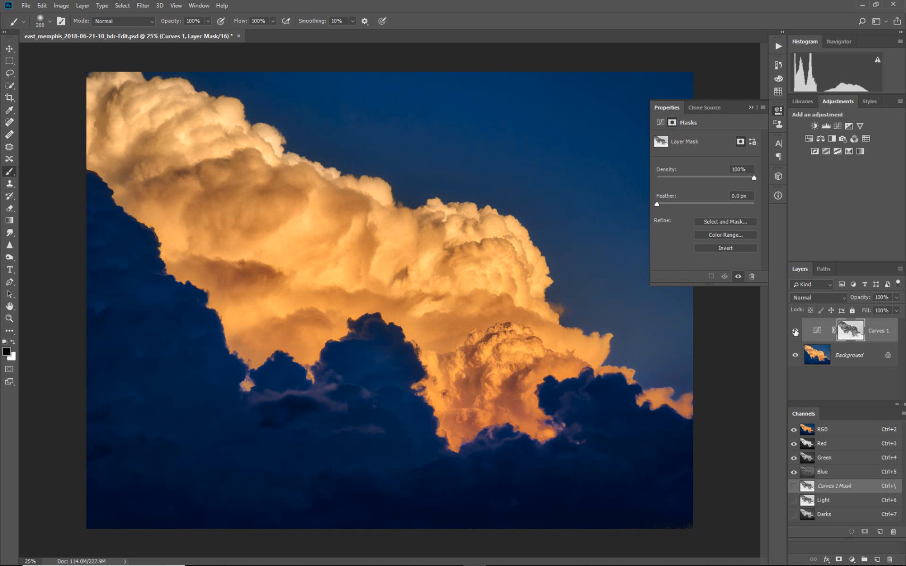
{"action": "left_click", "coordinate": [796, 333]}
{"action": "left_click", "coordinate": [751, 108]}
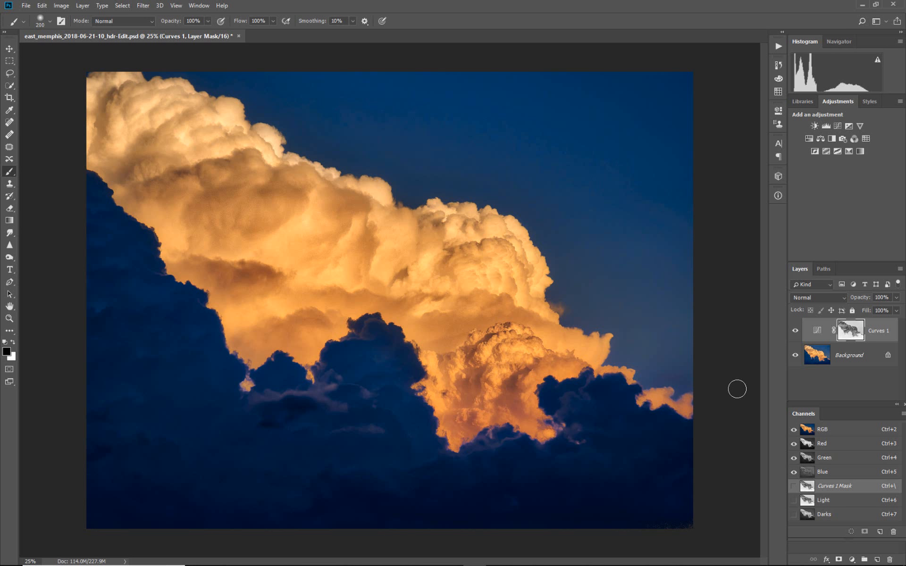